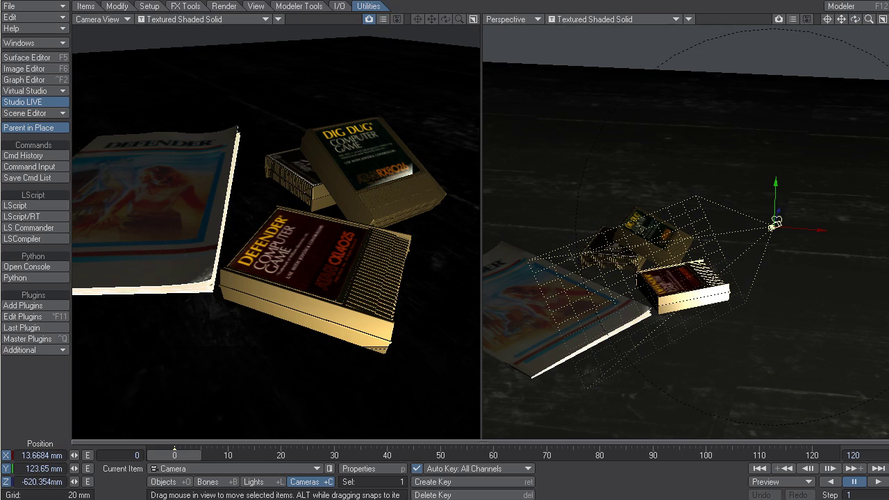
drag(816, 200, 660, 321)
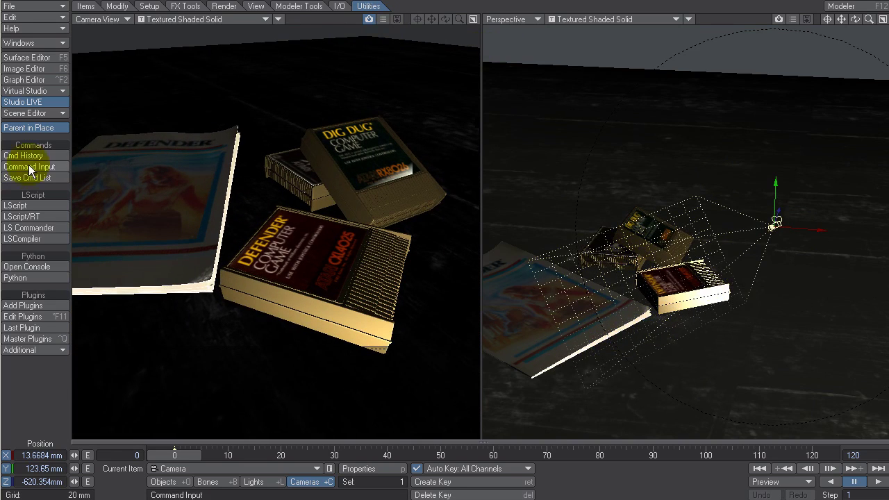
- Open the Virtual Studio, examine the vector output in the camera ItemMotion trait's node network, and close both windows
click(61, 97)
click(56, 83)
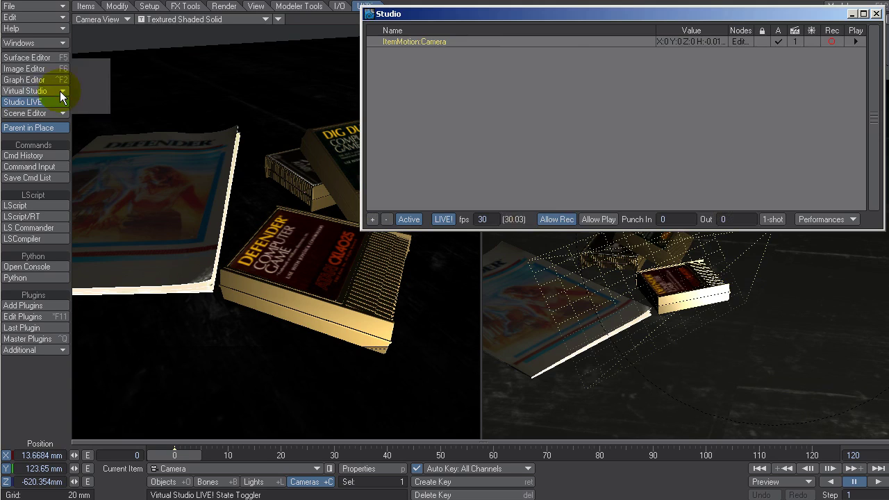
double_click(455, 41)
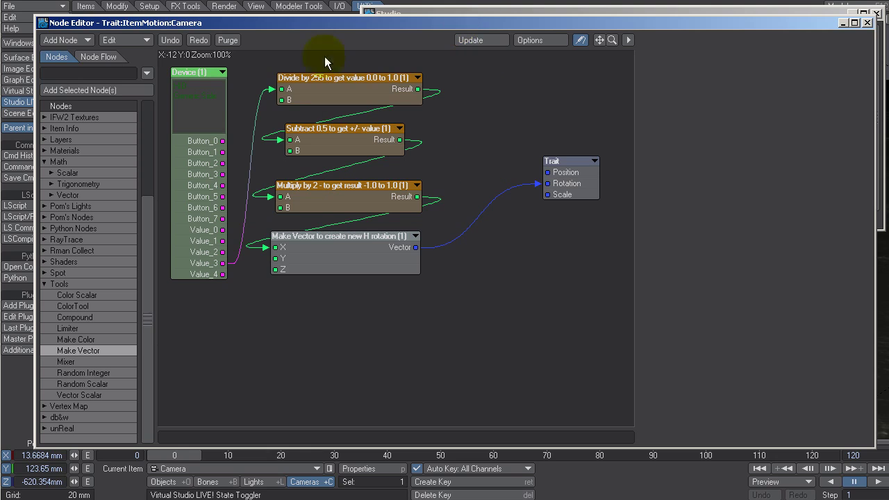
mouse_move(219, 258)
mouse_move(417, 251)
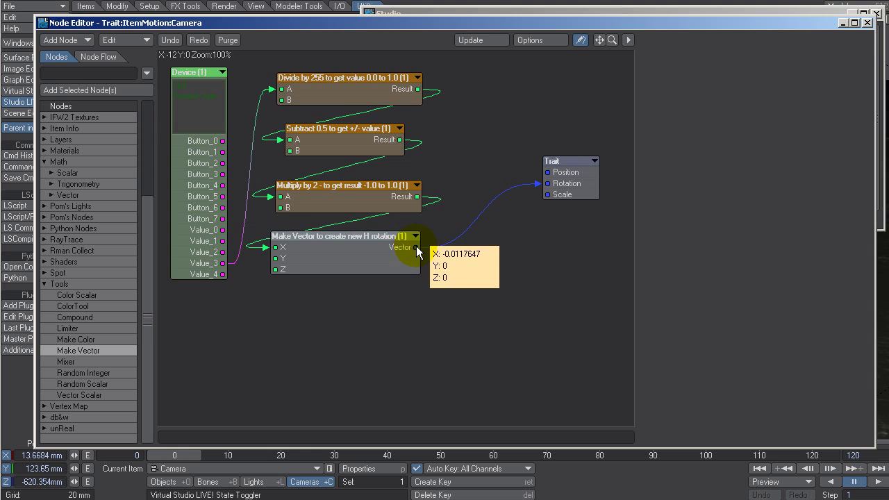
click(868, 23)
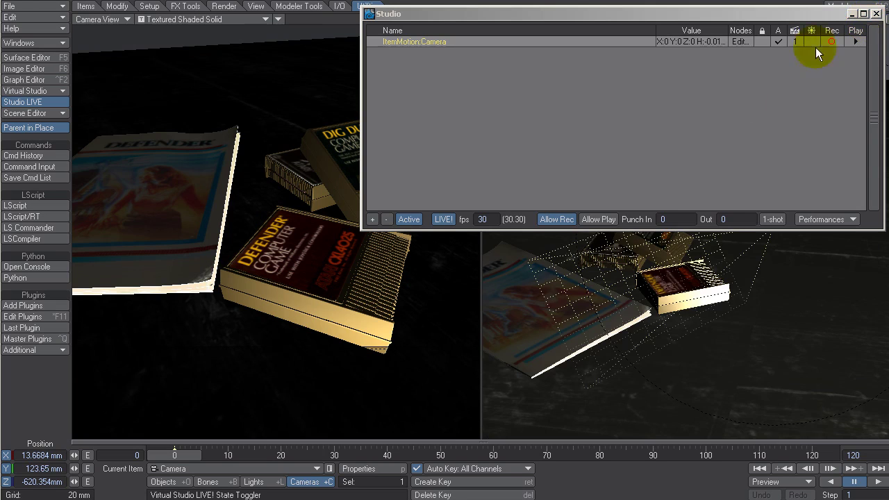
drag(772, 14, 362, 58)
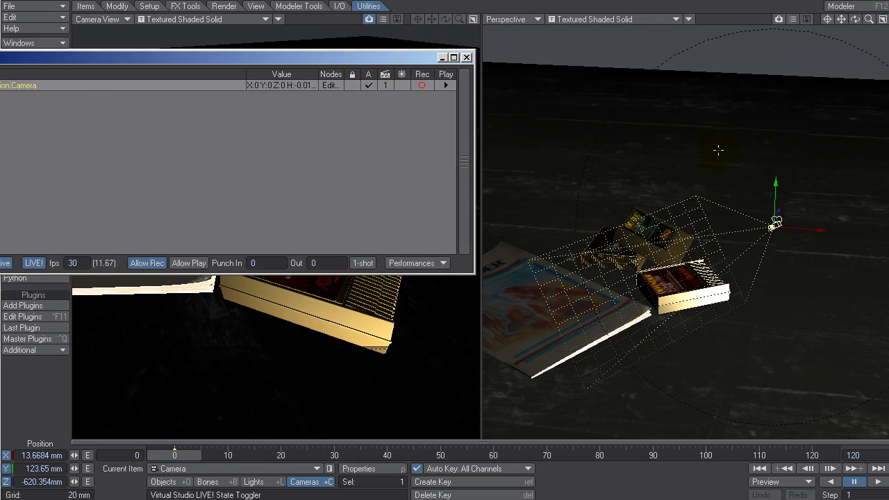
click(466, 56)
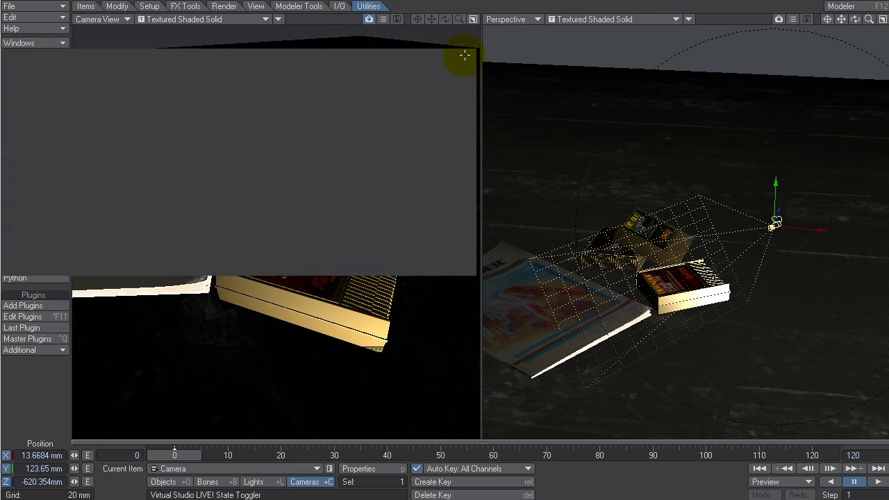
- Try the camera's Studio motion with the Relative option off in its motion options, and turn the option back on
key(m)
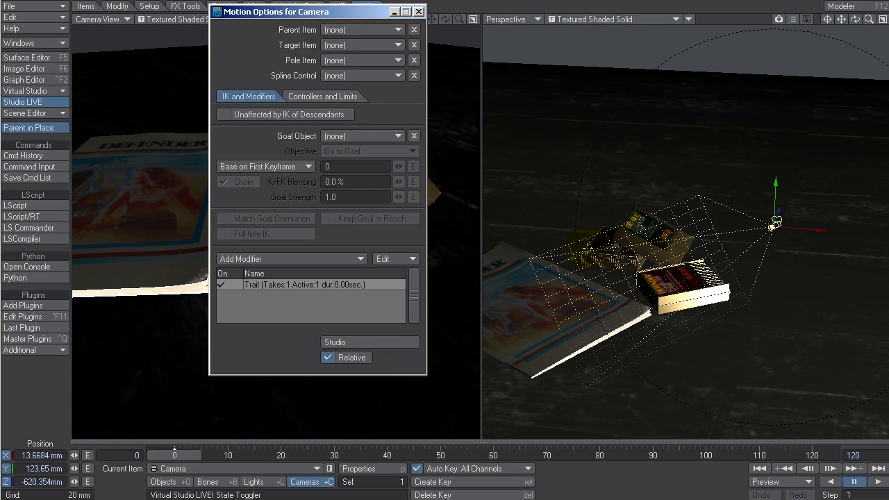
click(328, 356)
click(332, 357)
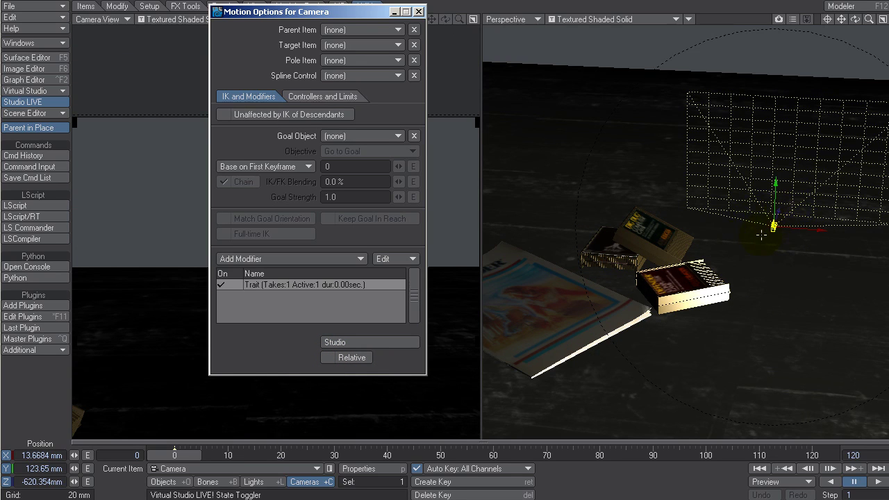
drag(738, 243, 772, 222)
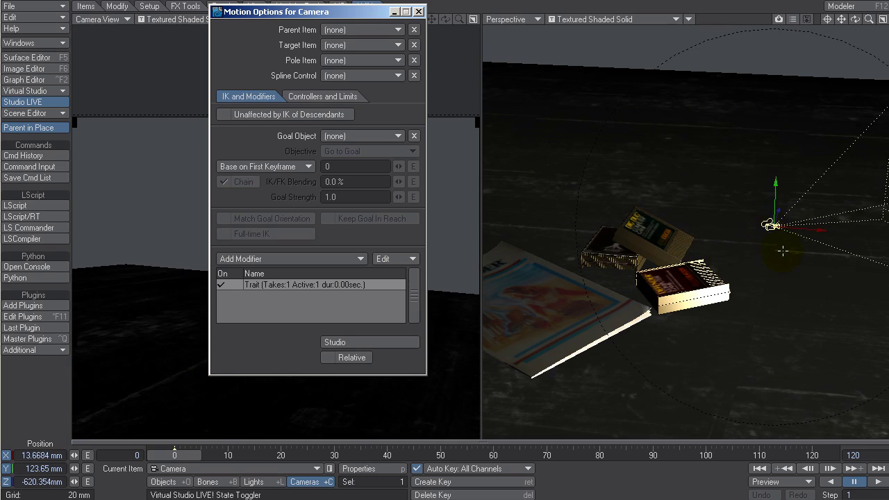
click(341, 356)
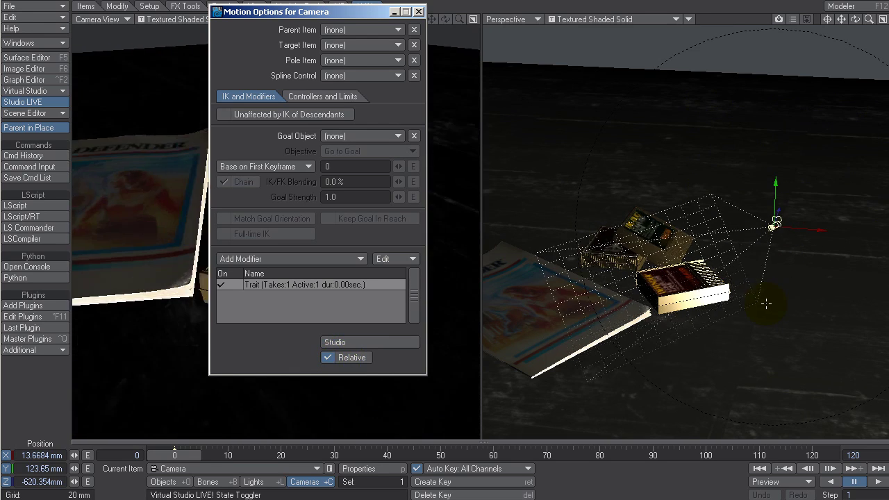
click(418, 12)
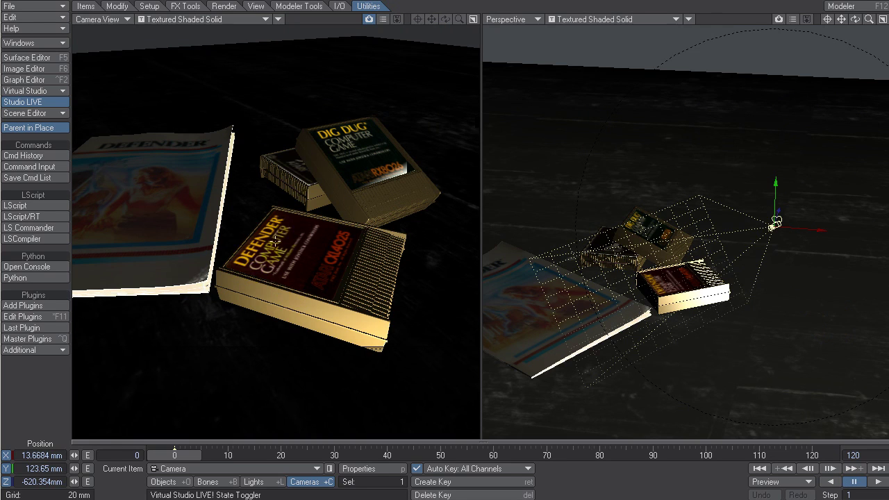
- Reopen the Studio and record a 1-shot take of the camera's live motion over the timeline
click(66, 97)
click(28, 99)
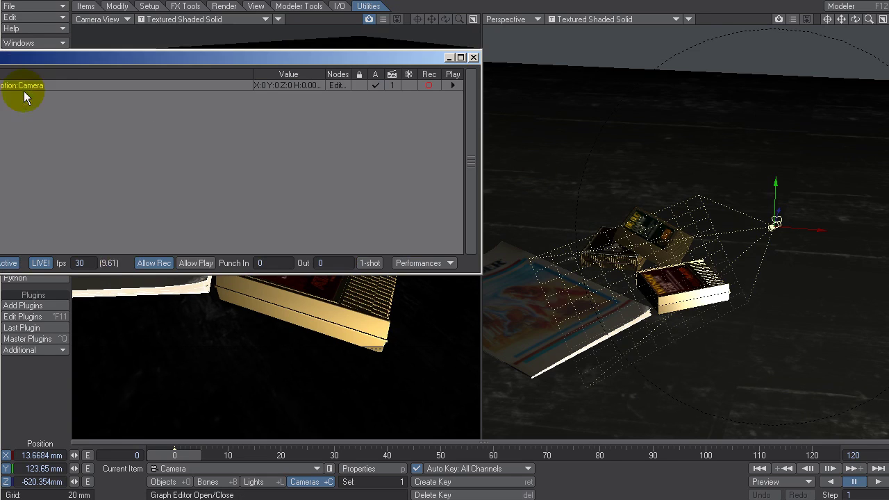
click(295, 35)
drag(290, 61, 352, 23)
click(225, 215)
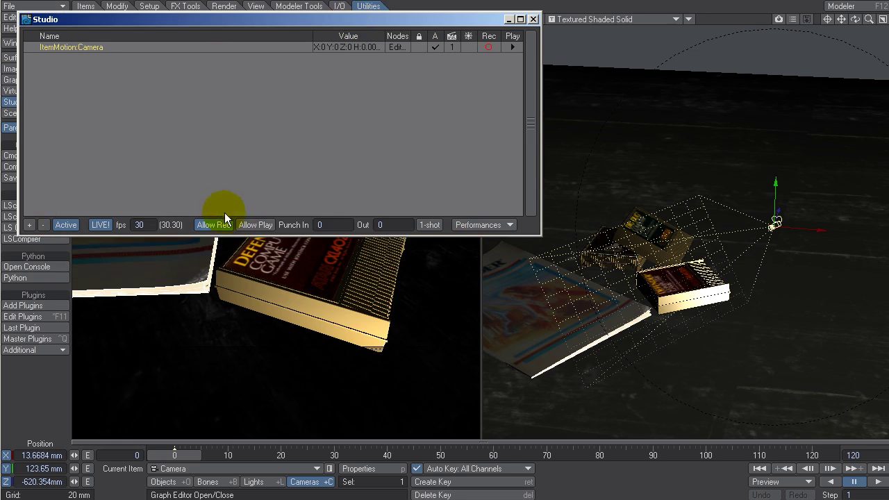
click(425, 224)
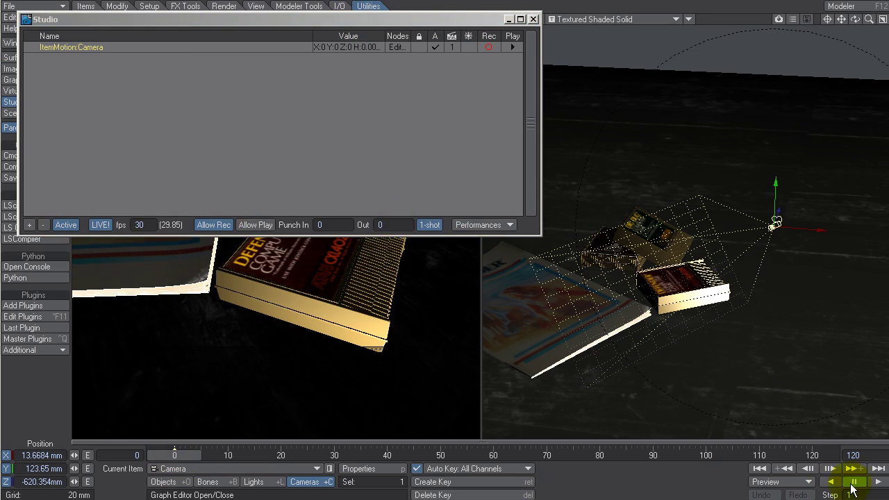
click(875, 484)
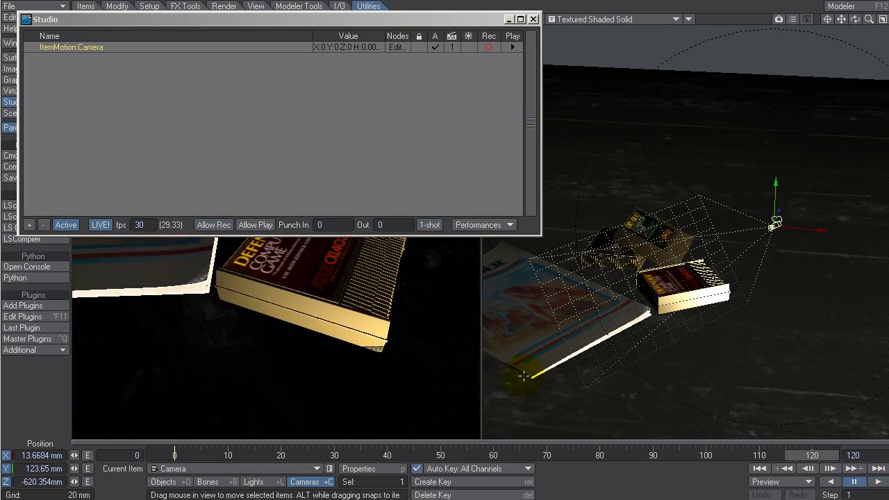
- Play back the recorded camera take with Allow Play on, stopping at frame 20 and switching Allow Play off
click(249, 224)
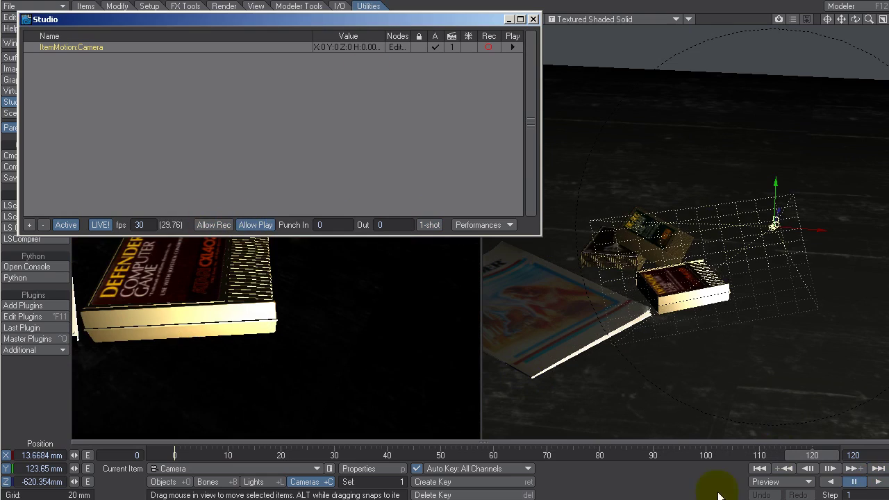
click(858, 472)
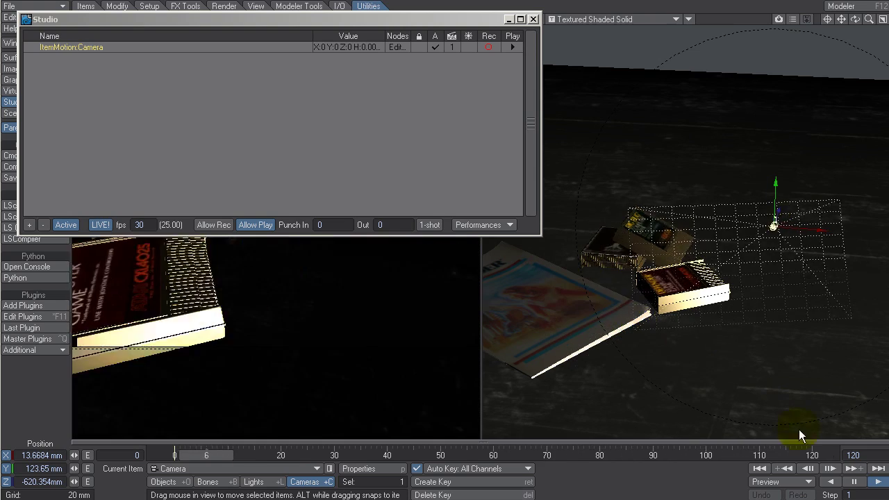
click(853, 482)
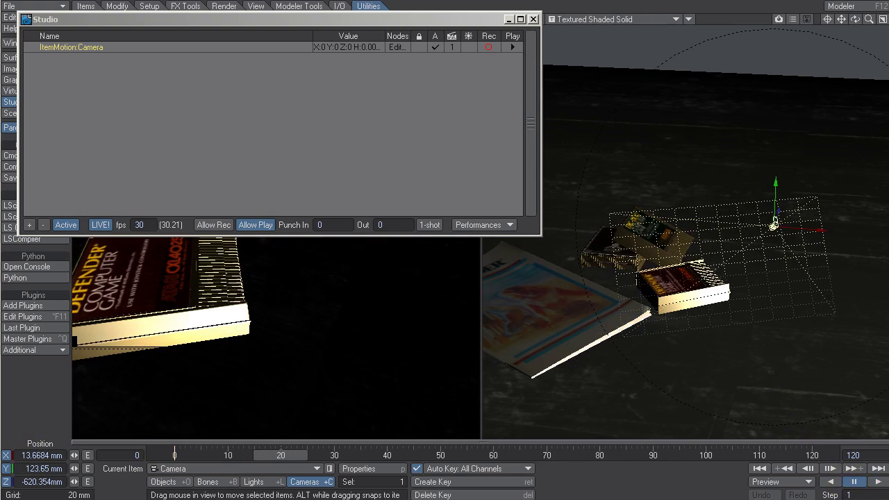
click(255, 224)
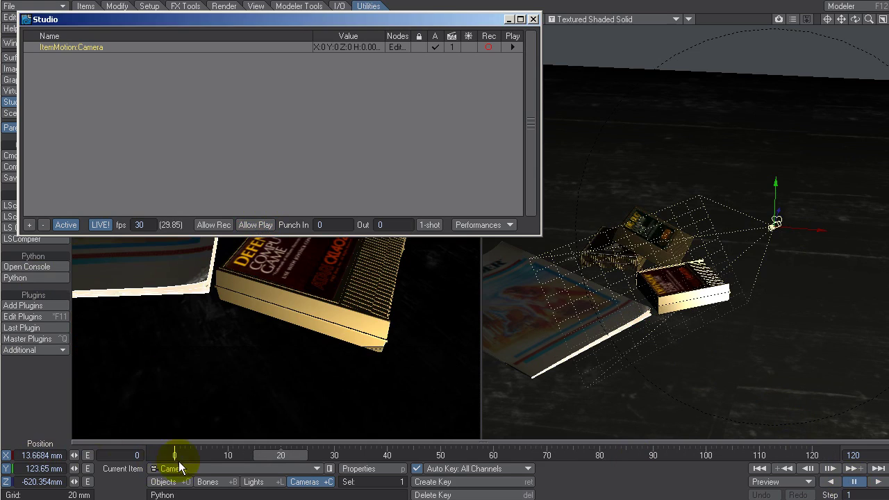
- Allow recording in the Studio again and close the Studio window
click(213, 224)
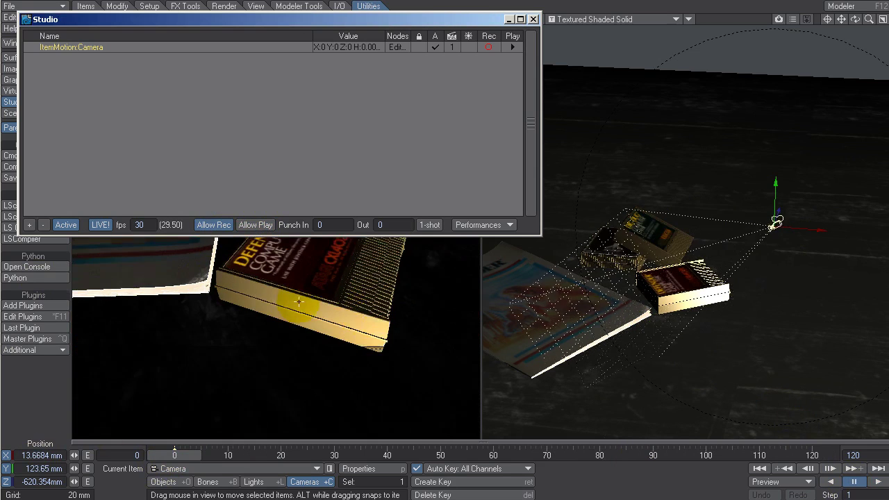
drag(299, 302, 300, 303)
click(877, 483)
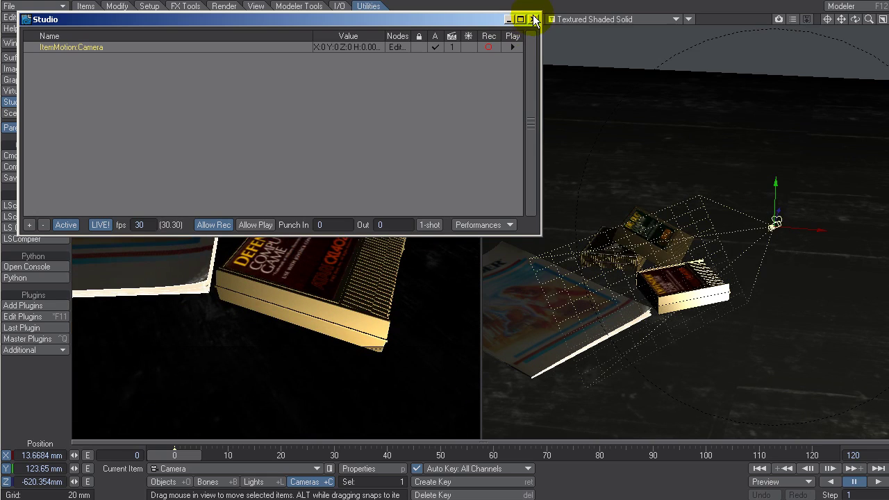
click(533, 19)
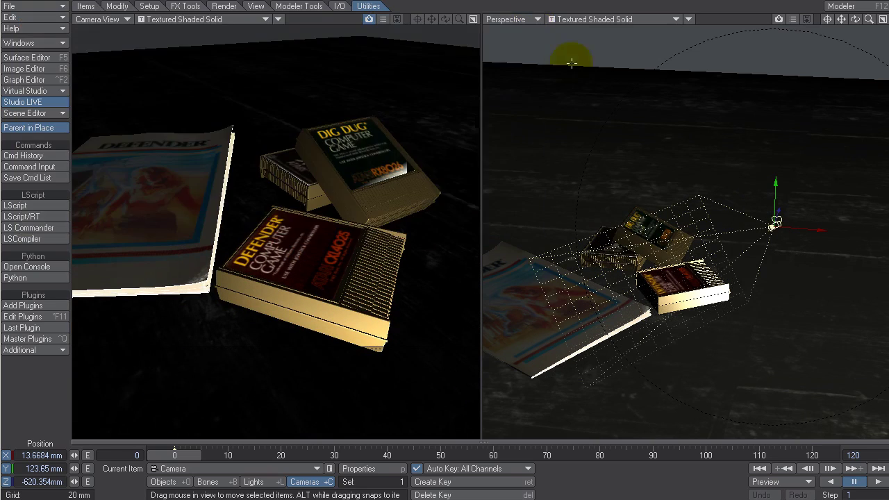
- Open the Control Booth and add a new button command named "Start playing"
click(65, 93)
click(89, 80)
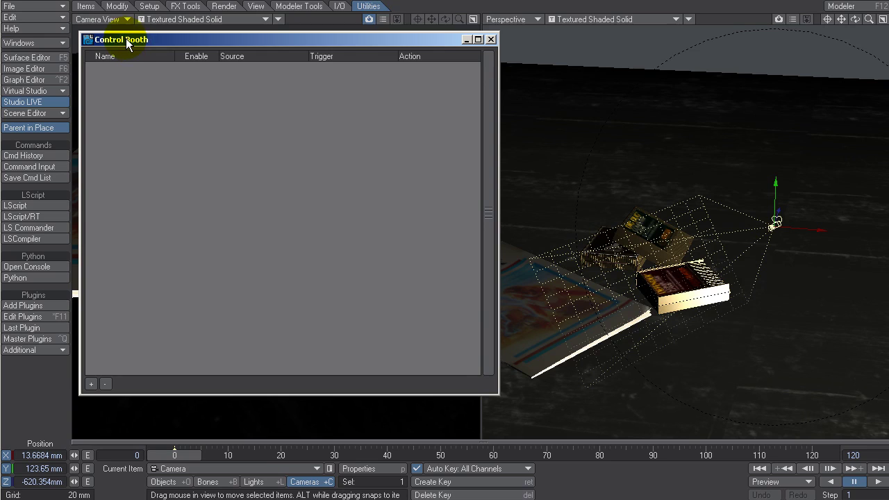
drag(127, 41, 125, 39)
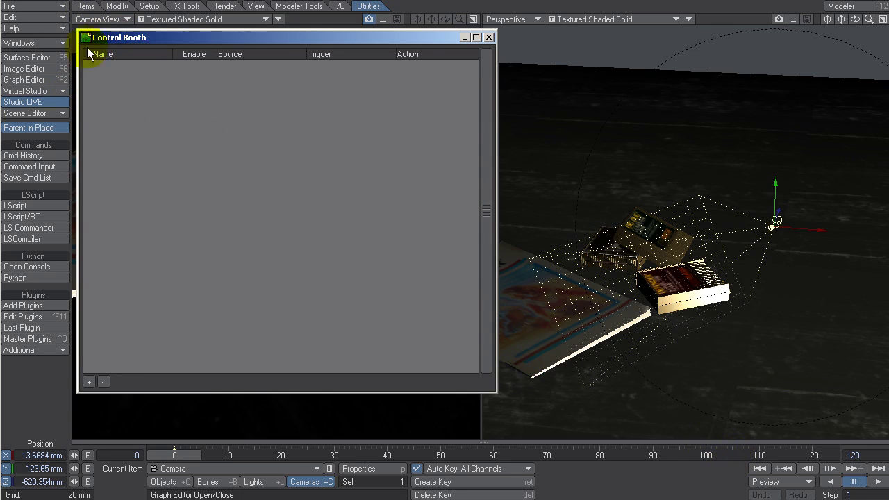
click(89, 381)
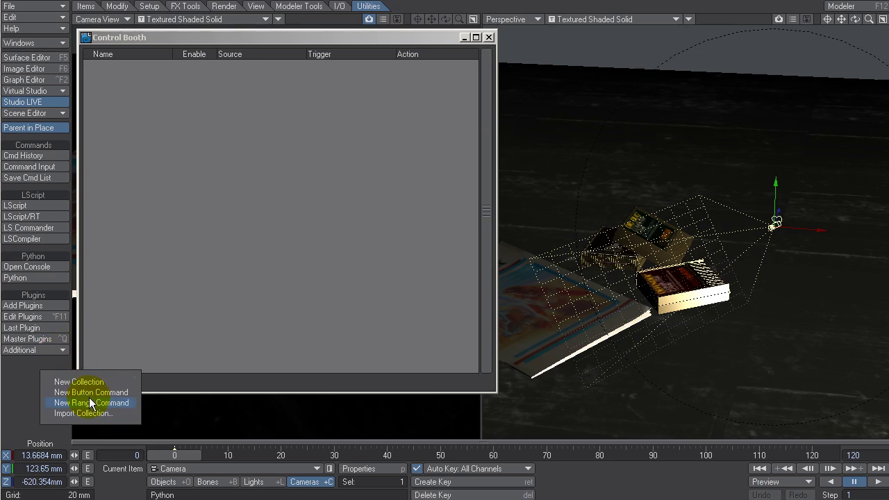
click(82, 393)
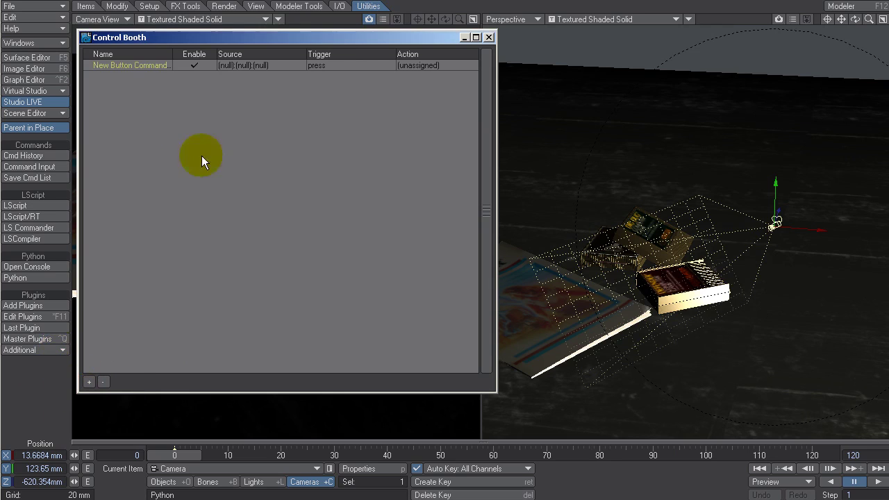
double_click(131, 65)
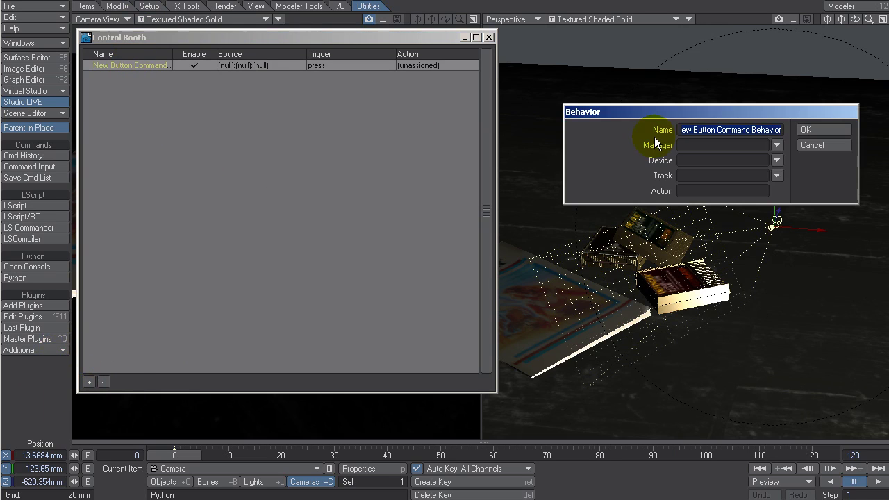
text(Start)
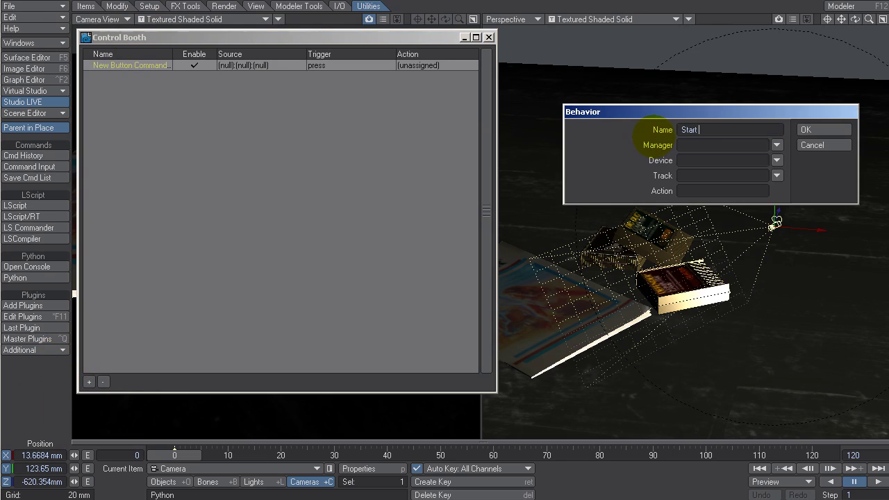
text( playing)
key(Return)
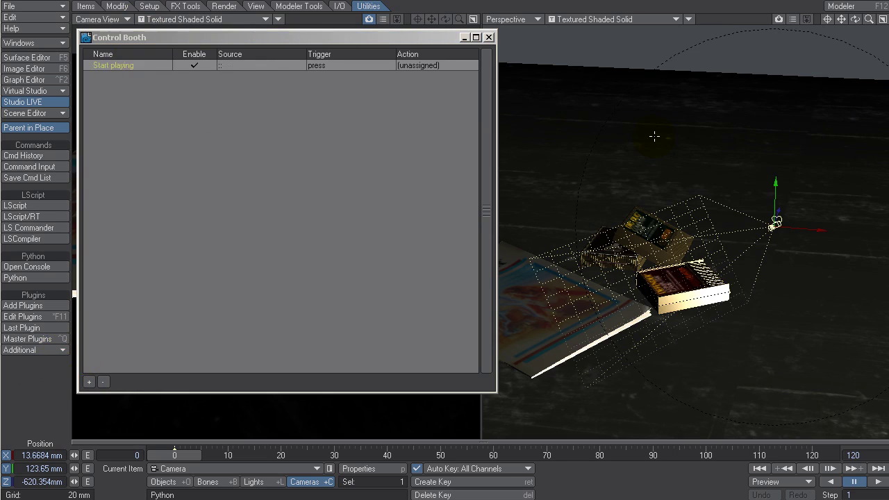
- Set the source of the "Start playing" command to manager HID, device Generic SideWinder Precision 2 Joystick and track Button_0
double_click(132, 67)
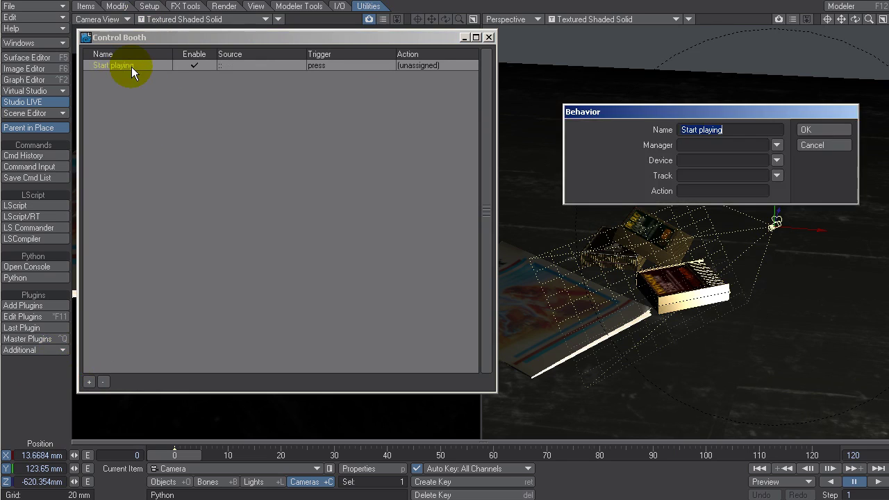
click(771, 145)
click(757, 166)
click(776, 161)
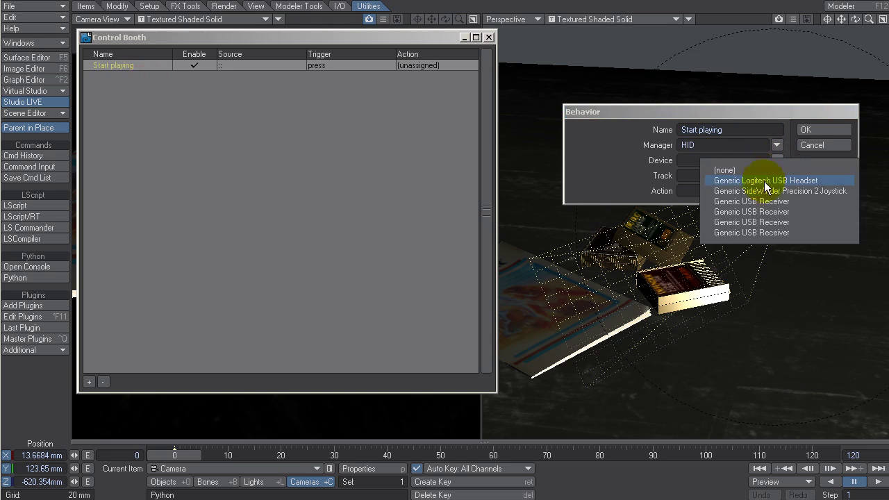
click(770, 178)
click(777, 177)
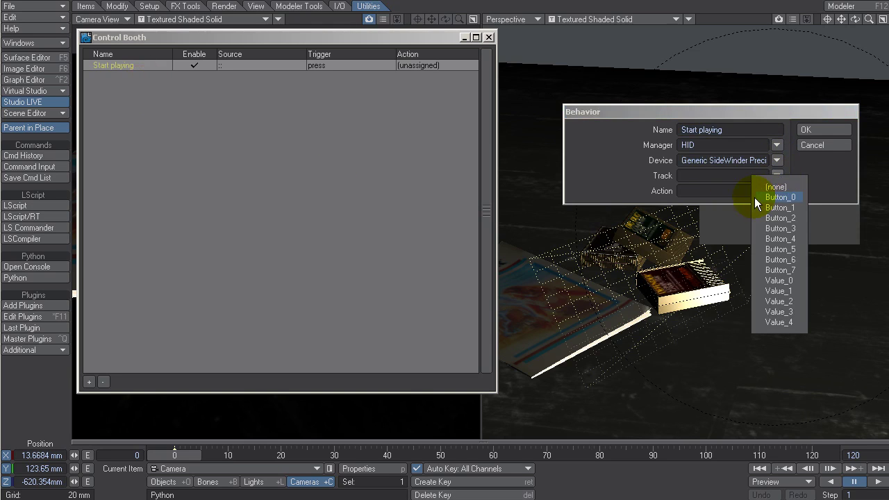
click(771, 196)
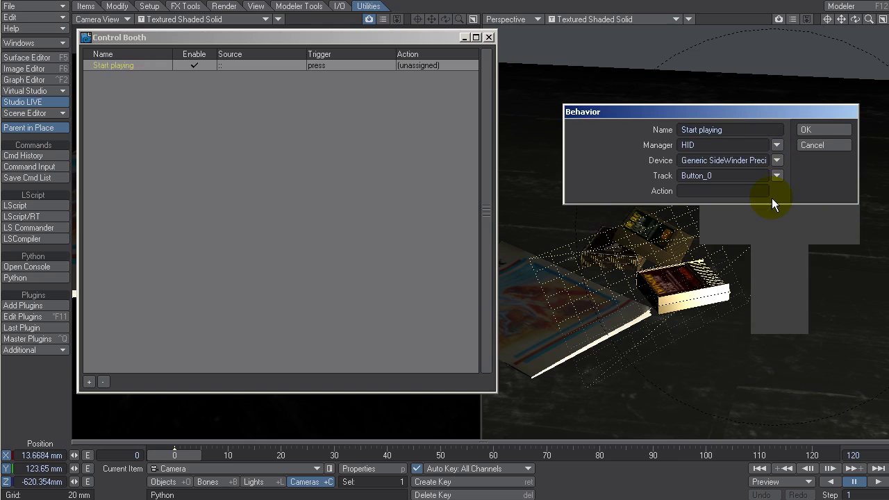
- Try the made-up action "hjkfhakgf" for the "Start playing" command and dismiss the resulting message
click(696, 190)
text(hjkfhakgf)
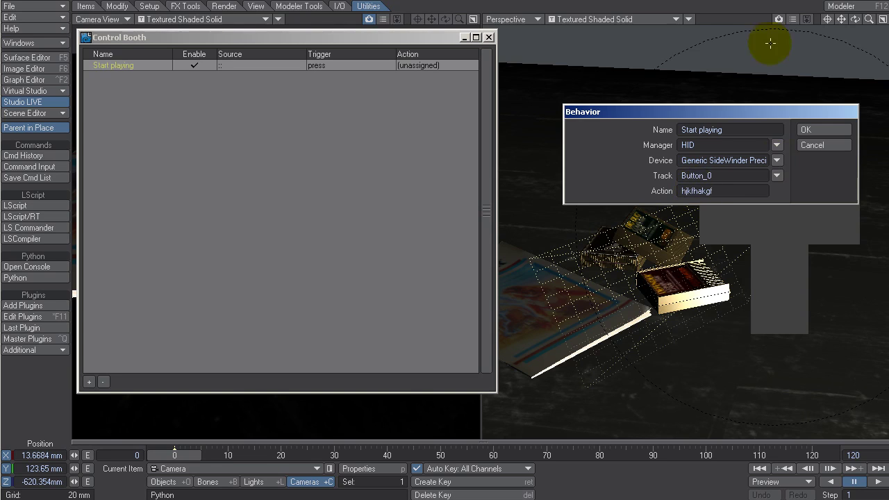
click(816, 128)
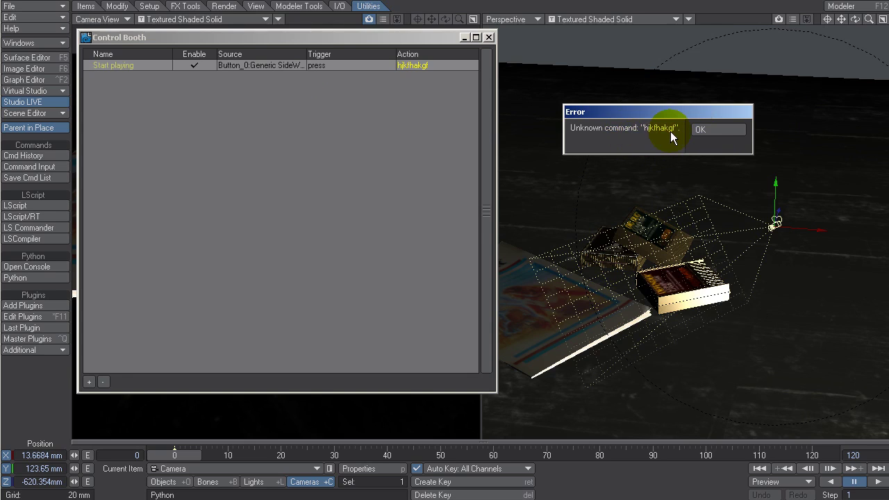
click(729, 131)
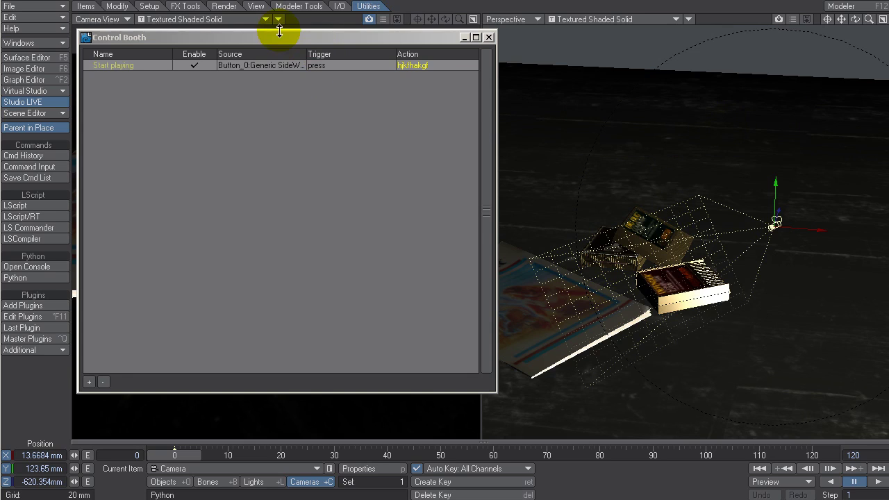
- Open the Command History over the Control Booth and look through to the most recently issued commands
drag(276, 37, 305, 38)
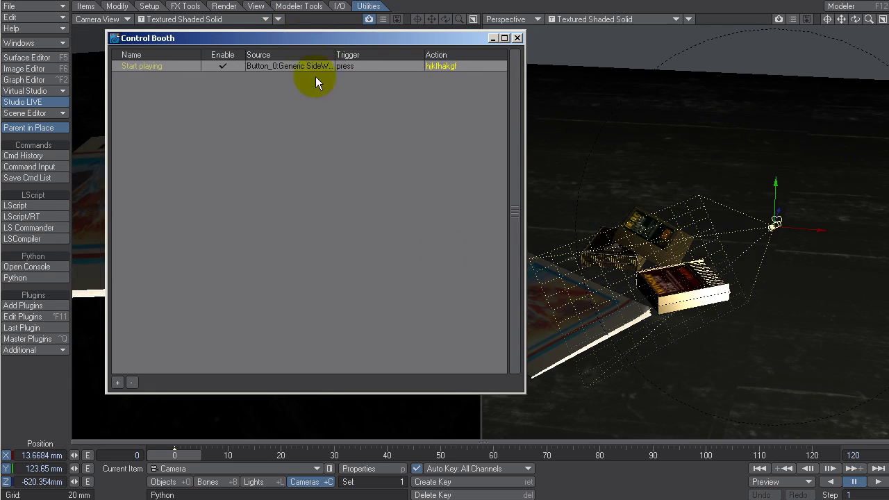
click(32, 155)
drag(533, 78, 243, 92)
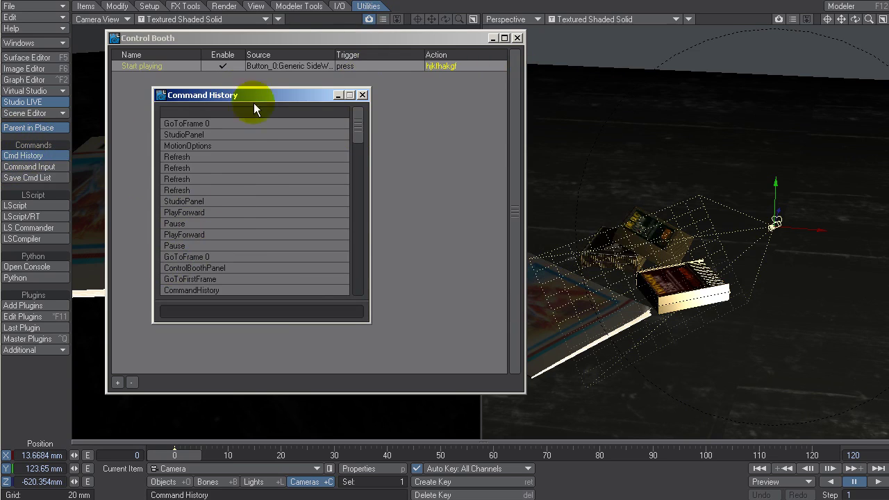
drag(358, 127, 340, 292)
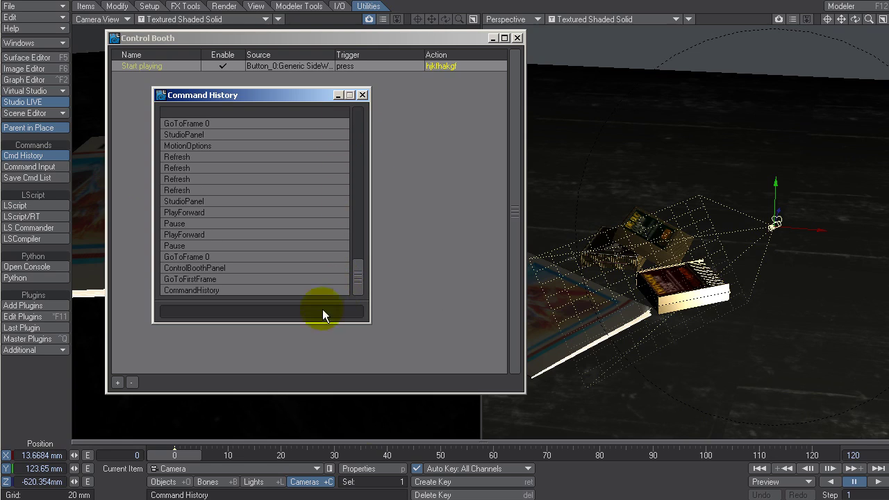
- Play and pause the timeline to log both commands, inspect the PlayForward and Pause entries, and close the Command History
click(856, 482)
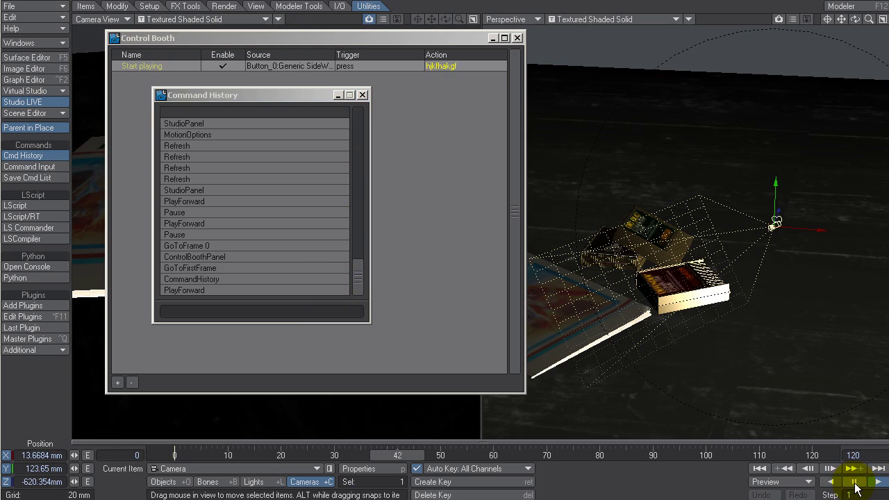
click(851, 484)
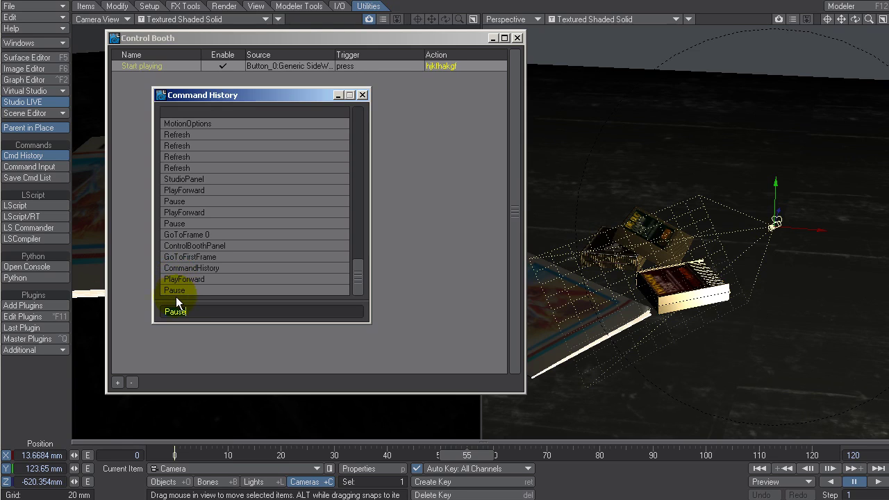
click(184, 278)
click(179, 313)
click(362, 95)
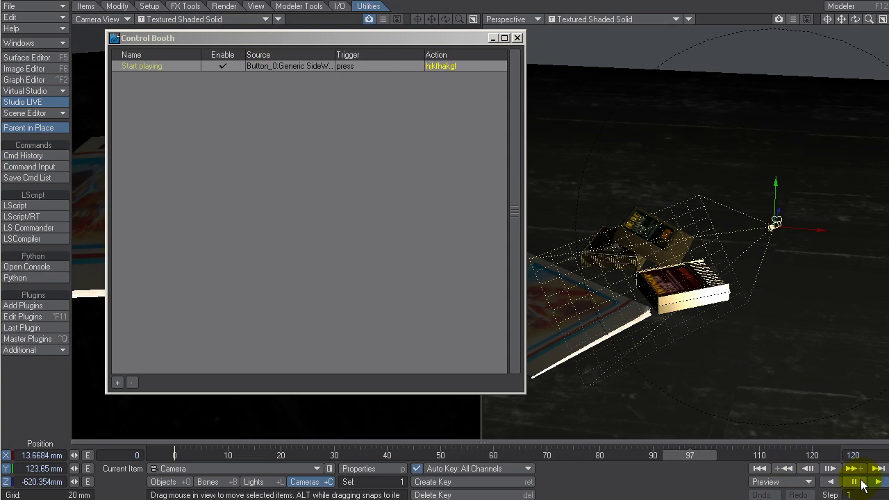
- Set the action of the "Start playing" command to PlayForward
double_click(155, 63)
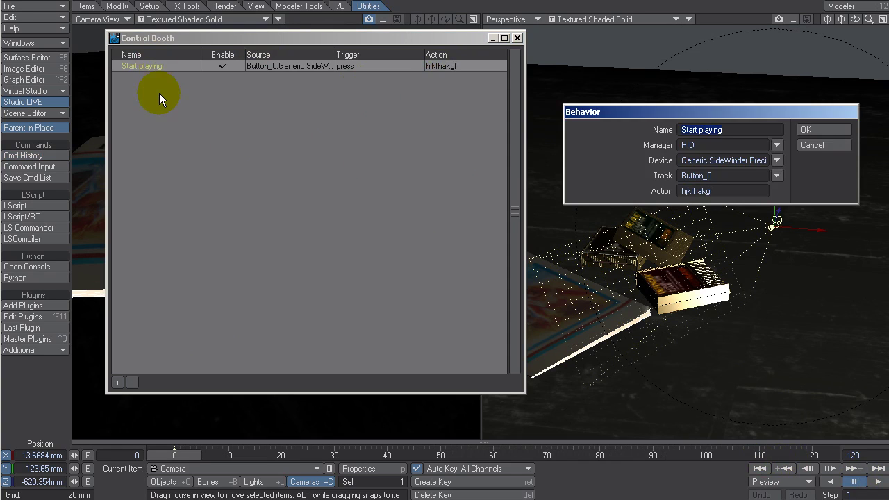
click(722, 192)
text(PlayForward)
key(Return)
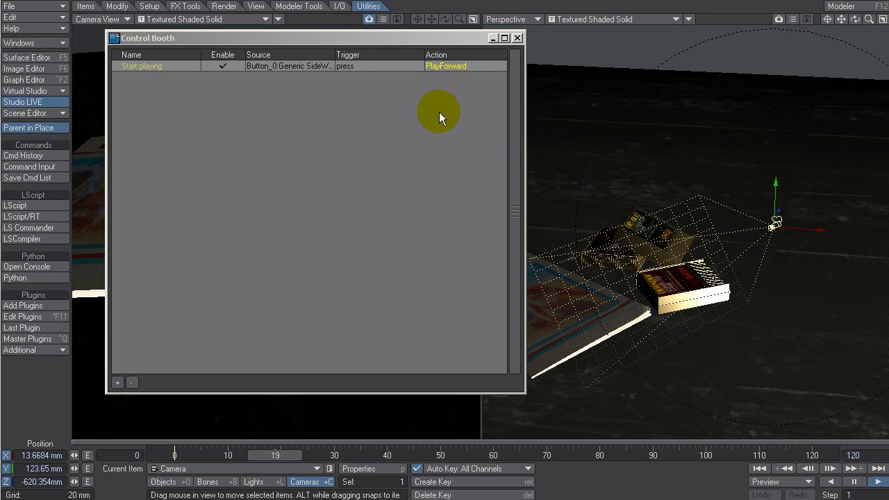
- Pause the running playback and return the timeline to frame 0
click(854, 481)
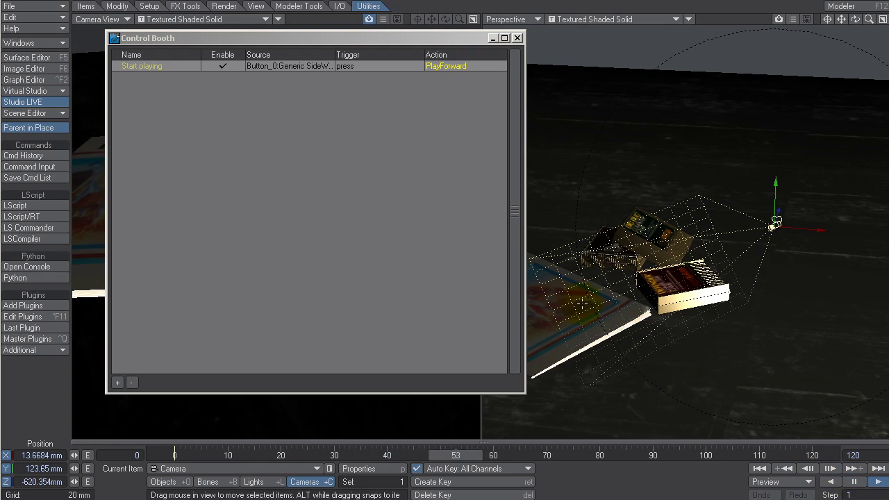
click(854, 481)
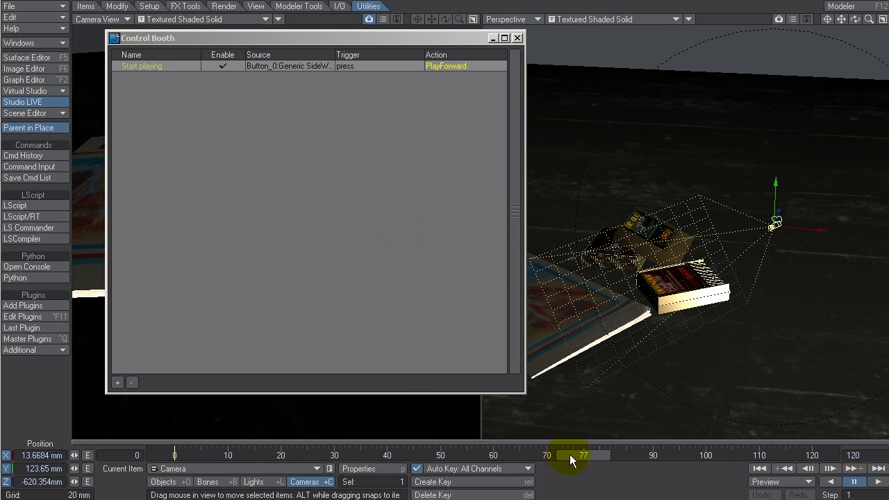
drag(571, 454, 174, 454)
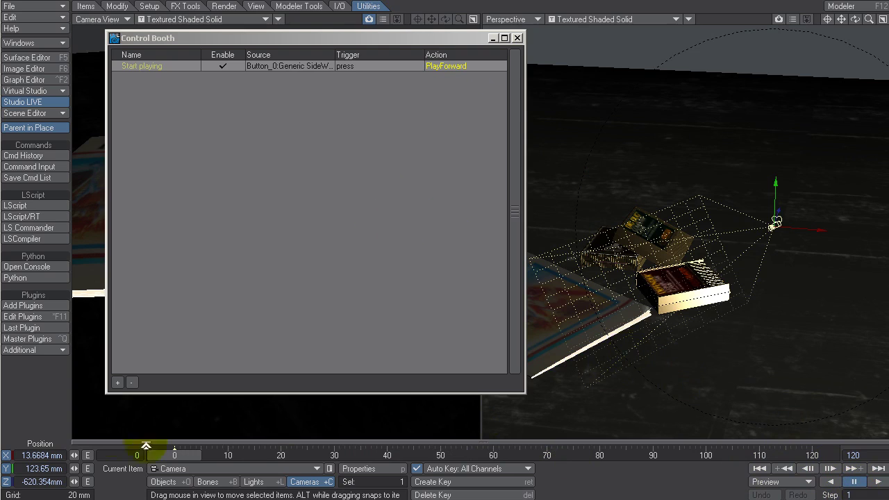
- Add a second button command in the Control Booth and name it "Stop playing"
click(117, 383)
click(115, 394)
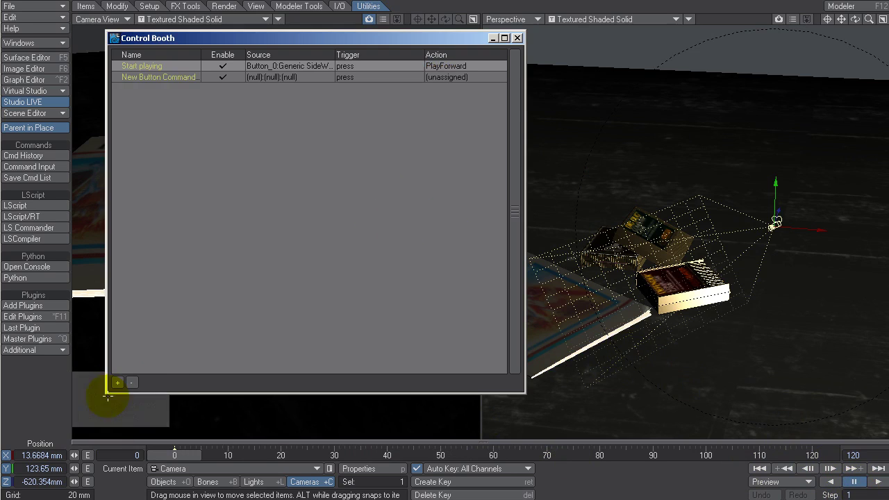
double_click(163, 79)
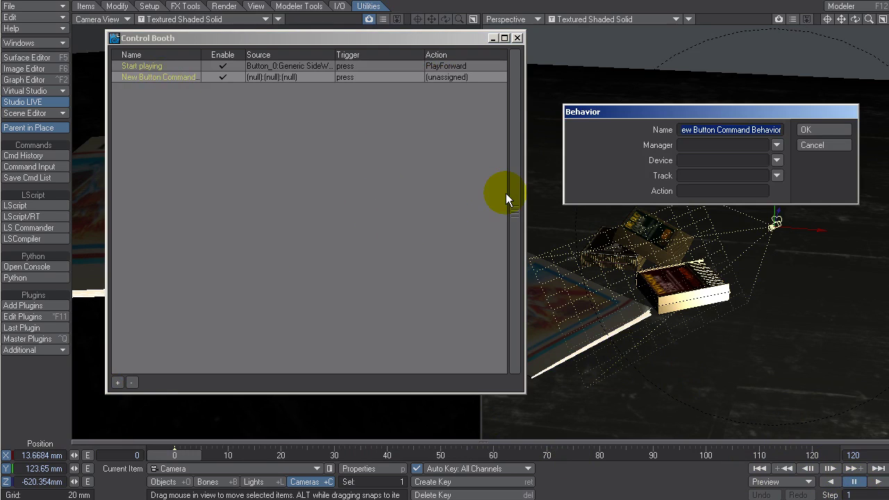
text(Stop playing)
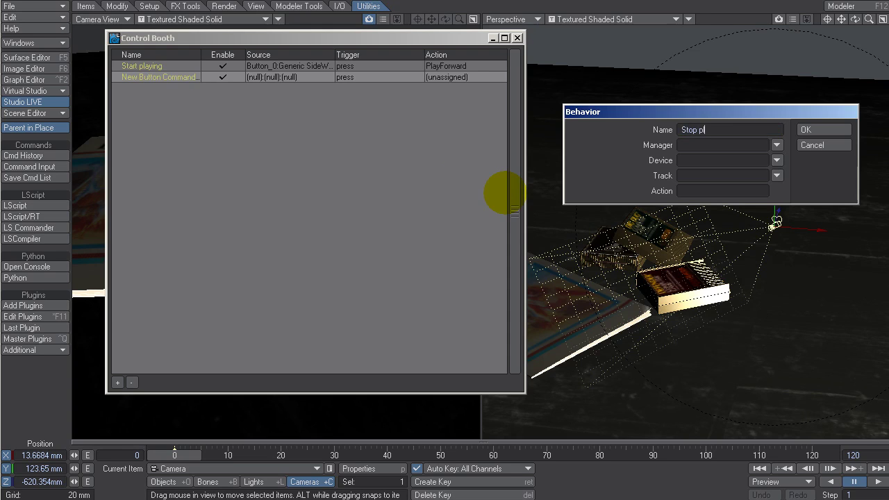
key(Return)
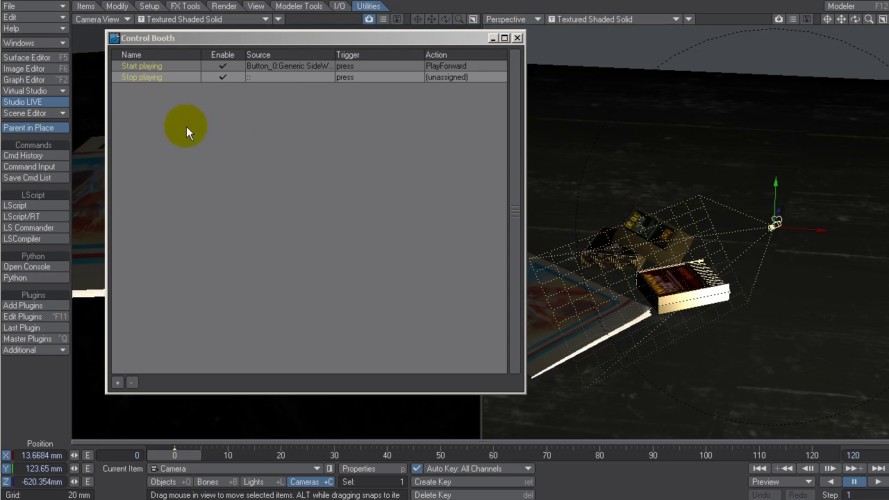
- Set the source of the "Stop playing" command to manager HID, device Generic SideWinder Precision 2 Joystick and track Button_1
double_click(136, 76)
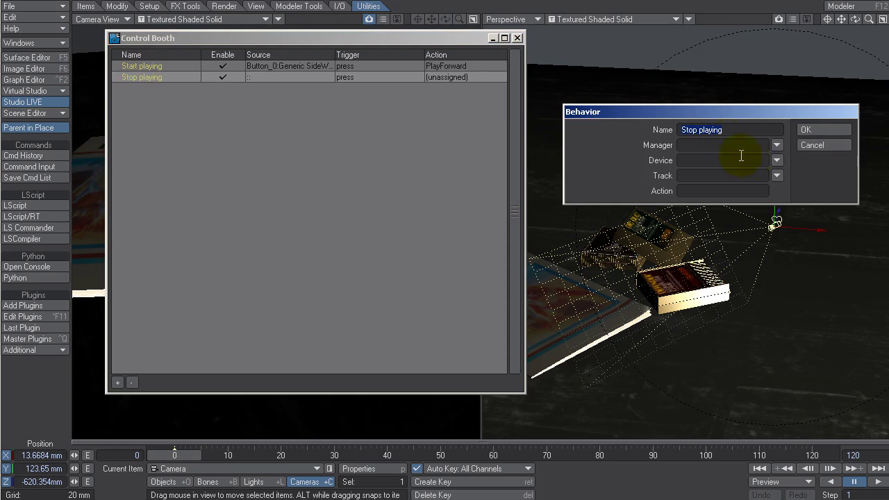
click(776, 146)
click(772, 166)
click(777, 161)
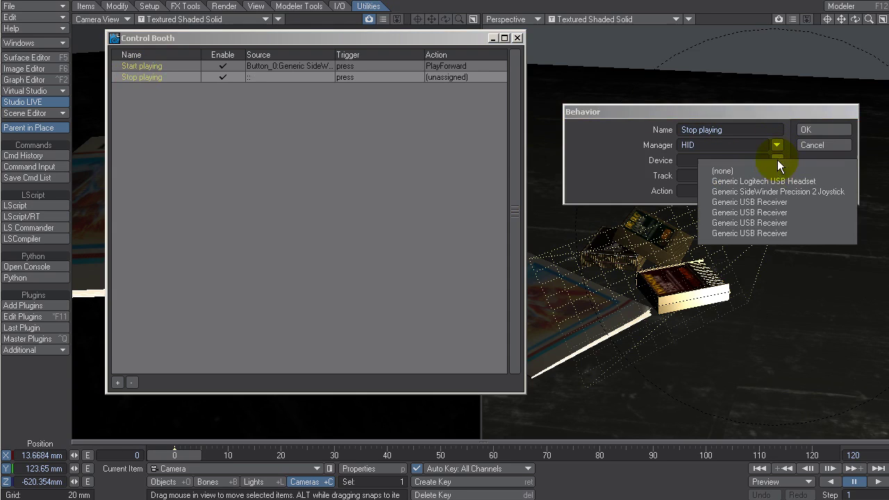
click(779, 192)
click(775, 175)
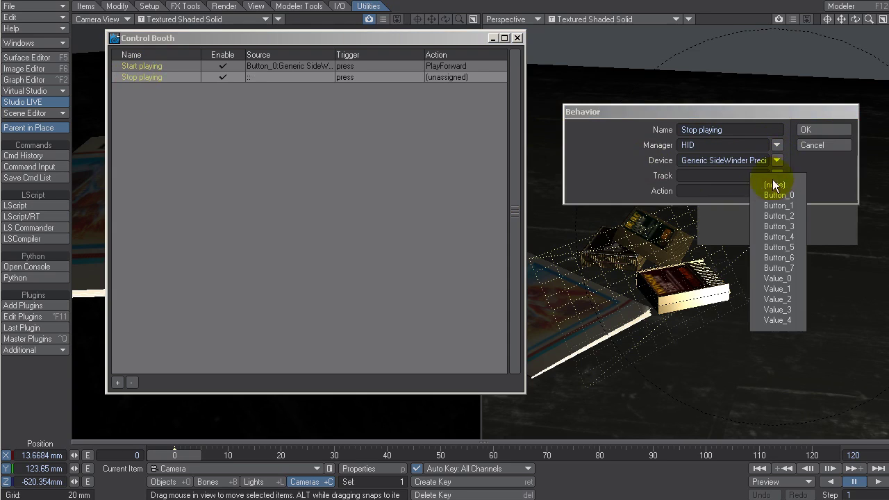
click(771, 206)
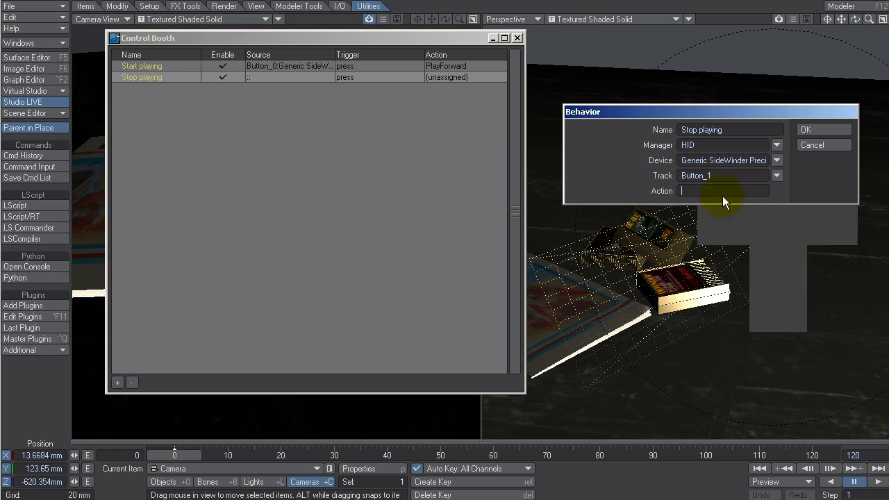
- Set the action of the "Stop playing" command to Pause and return the timeline to its first frame
text(Pause)
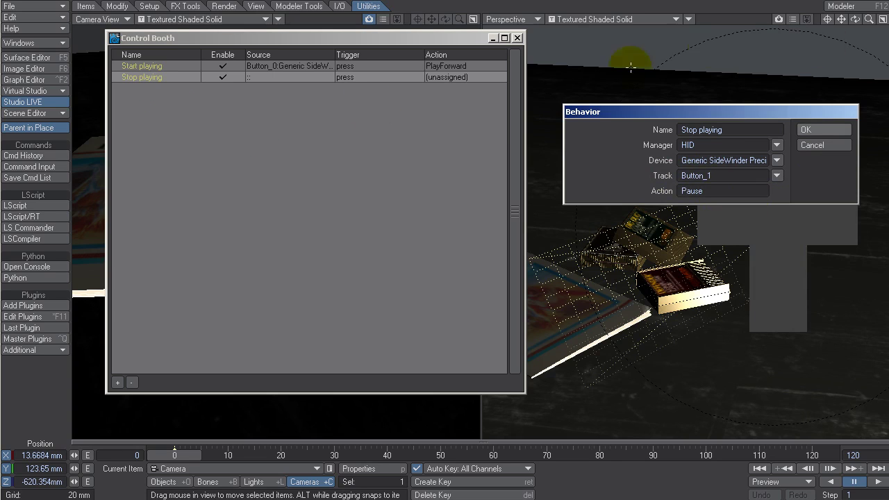
click(830, 129)
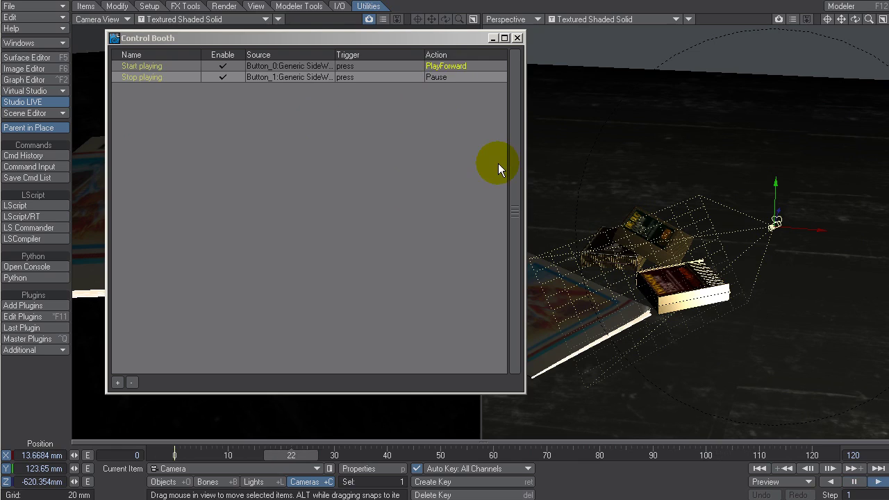
click(759, 468)
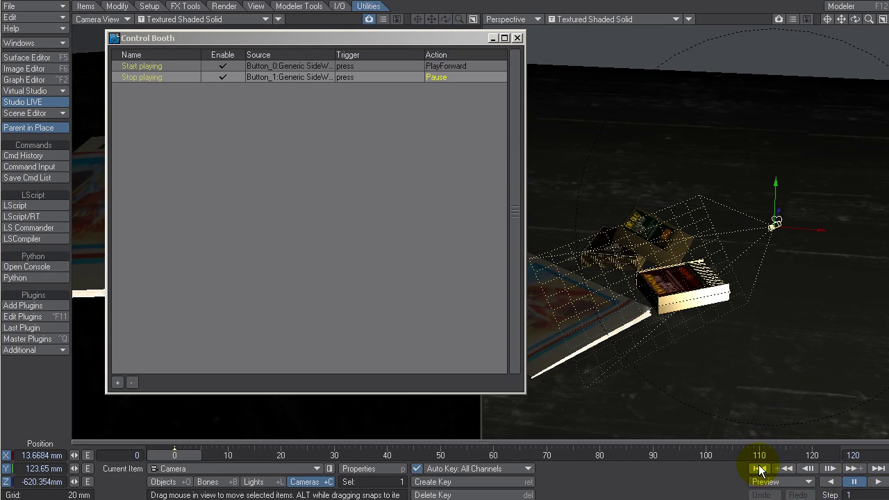